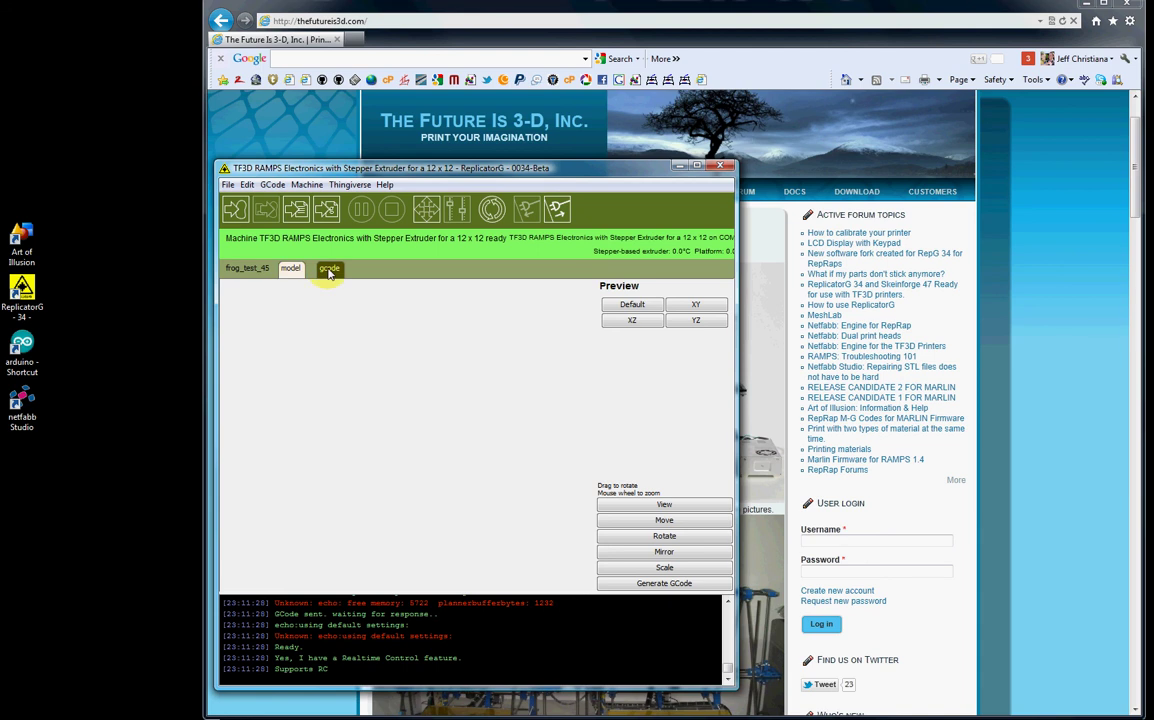
Start G-code generation for the frog model and choose the slicing profile "TF3D .55 layer 16 x 16 PLA Very Low Detail-Very Fast"
click(330, 271)
click(292, 270)
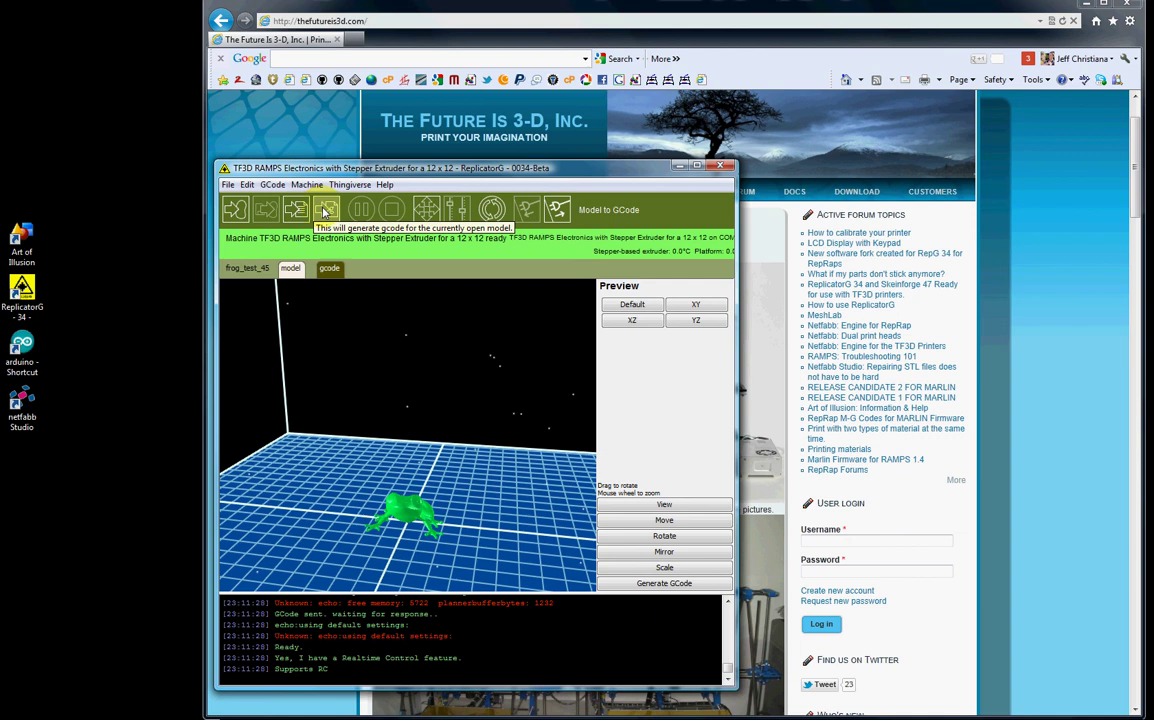
click(324, 210)
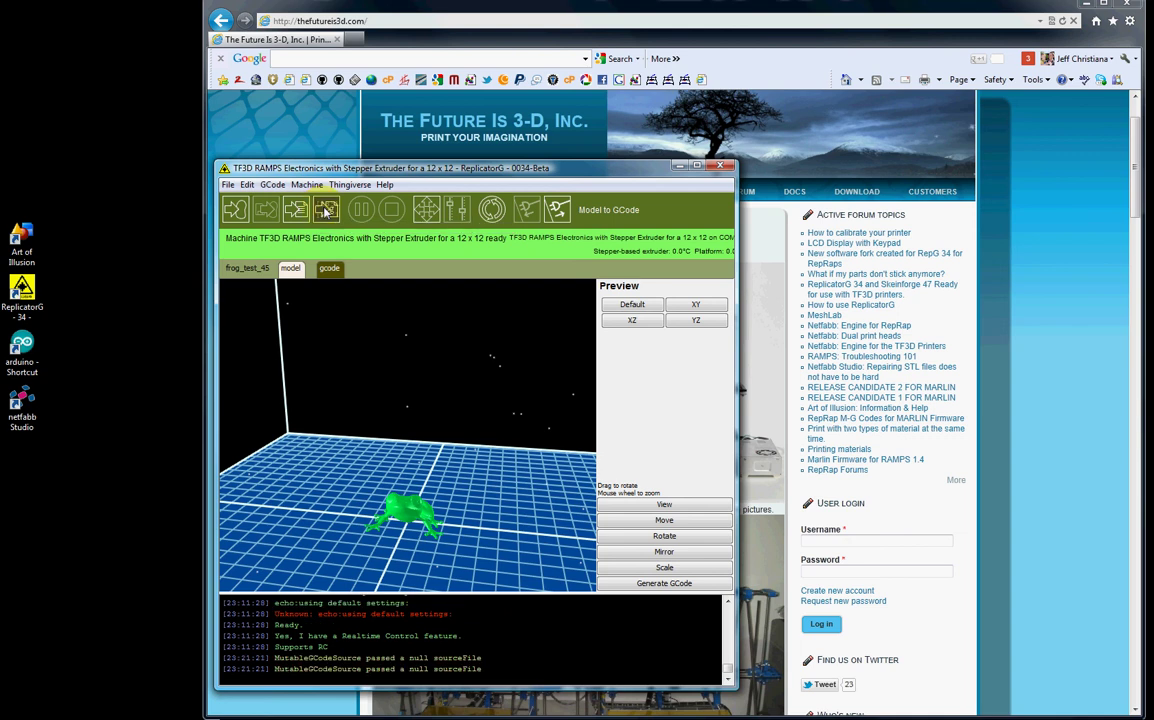
click(591, 377)
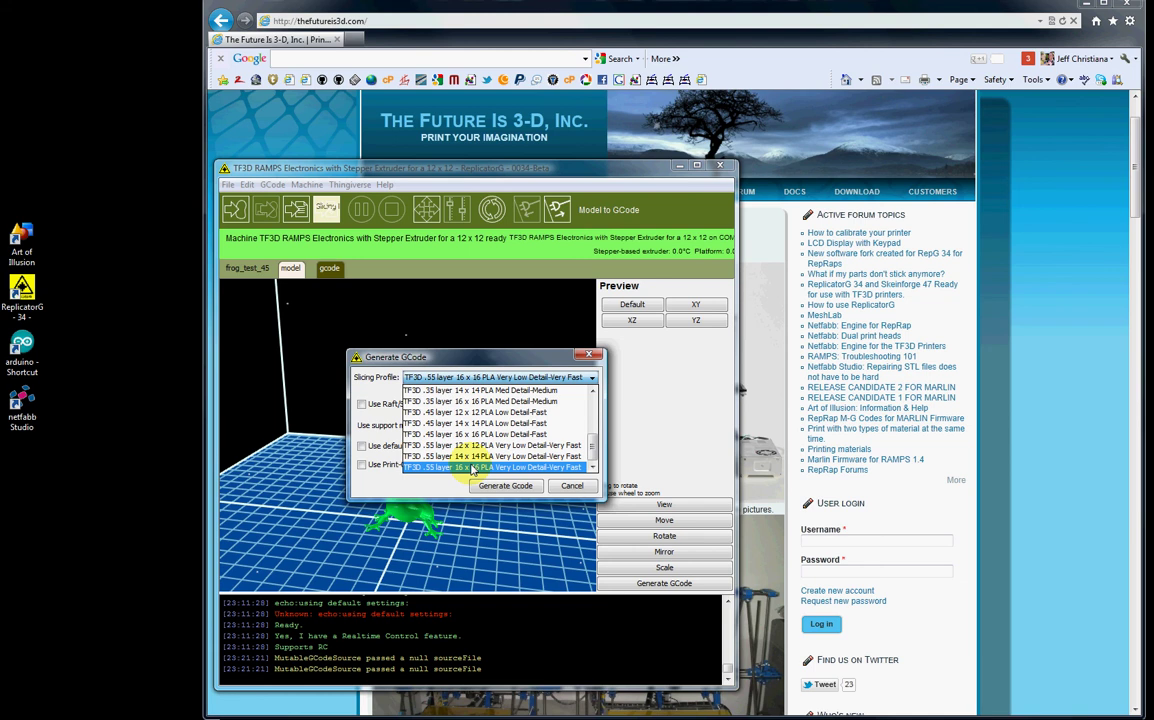
click(474, 468)
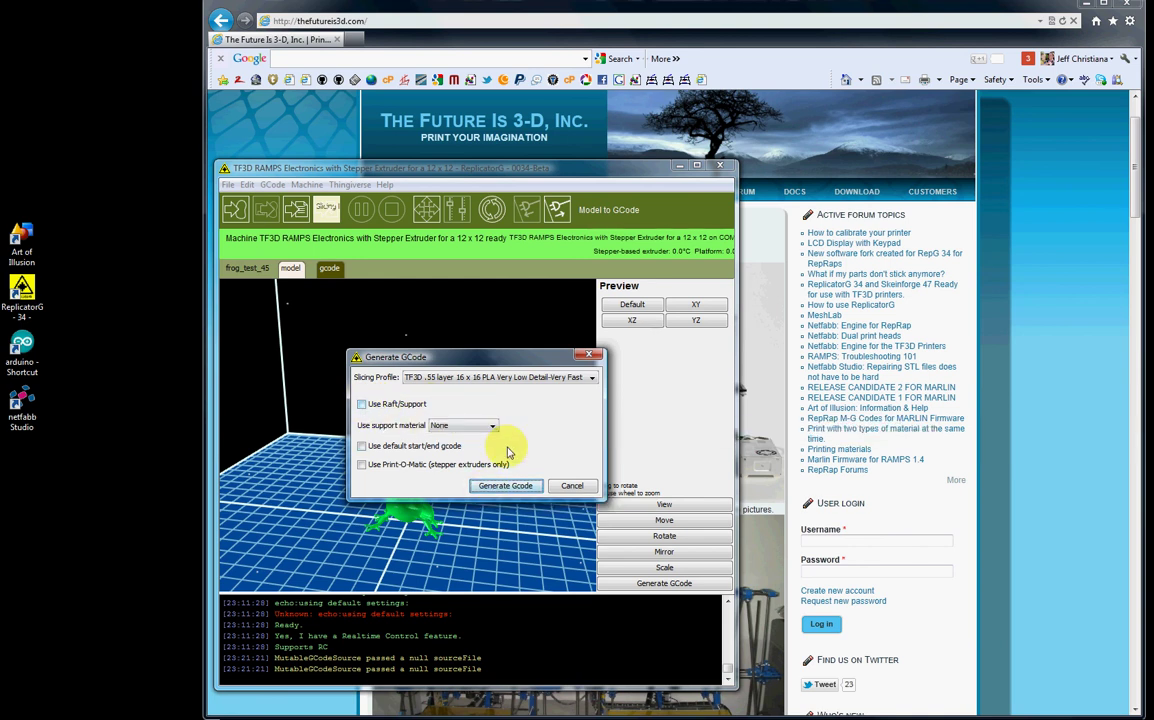
Try exterior support material and the raft option, then restore support to None with raft and default start/end gcode off
click(485, 426)
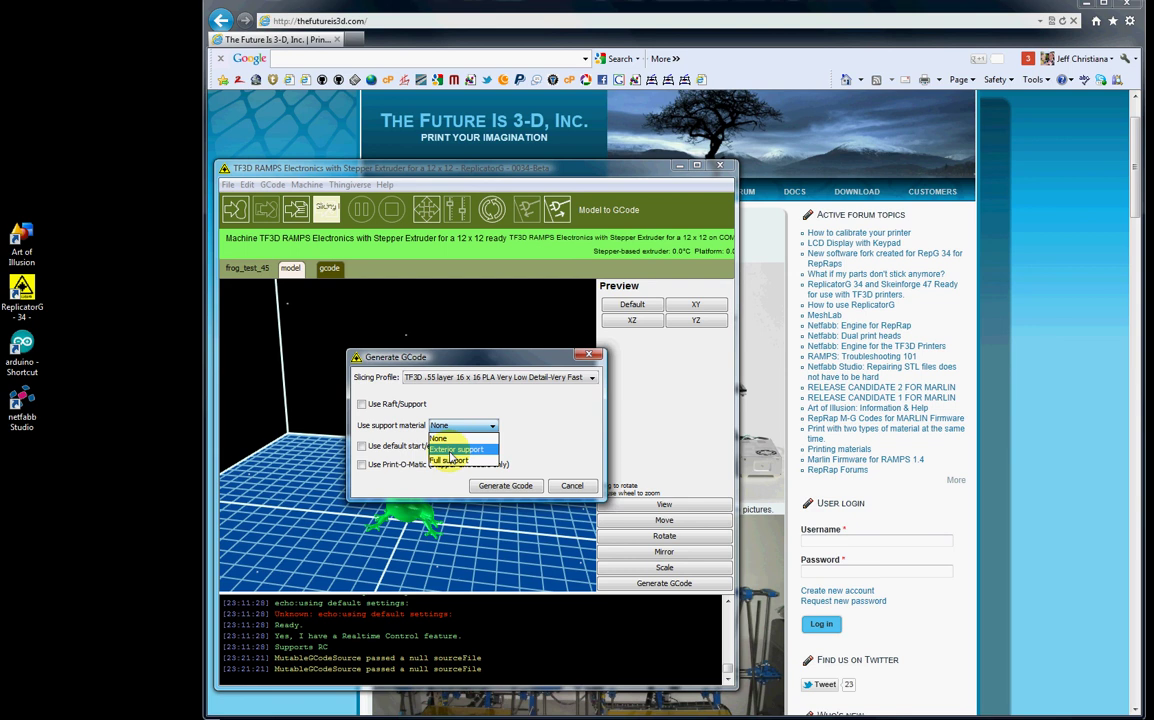
click(450, 450)
click(378, 404)
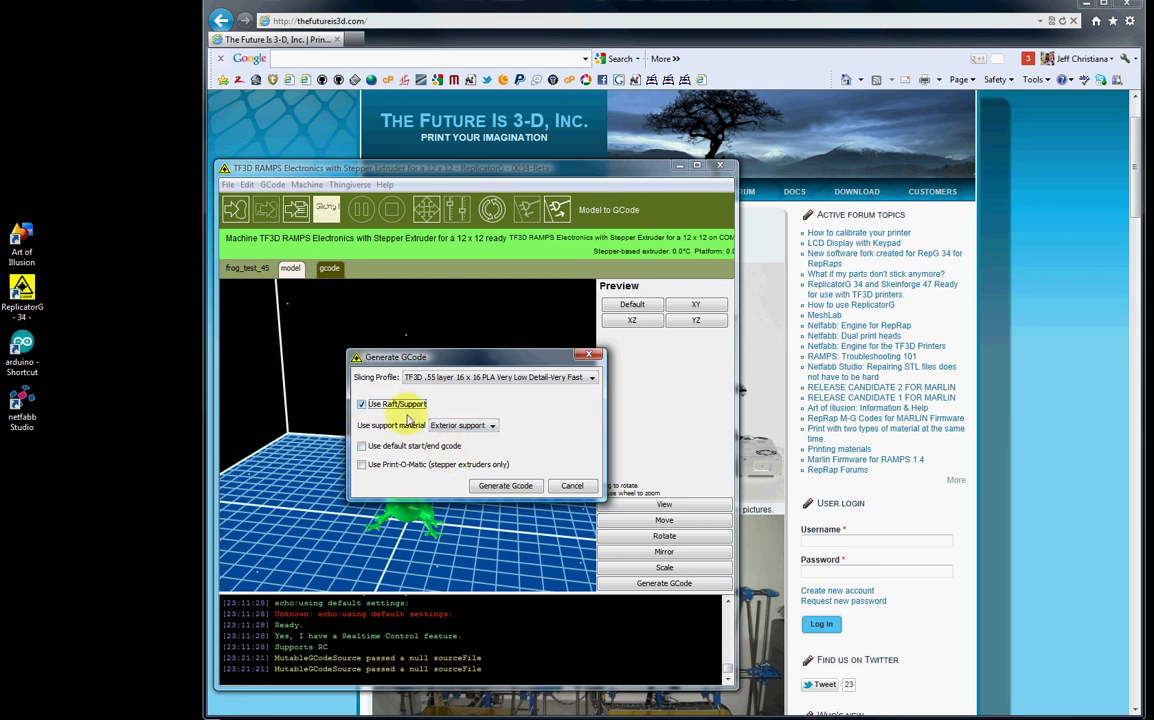
click(372, 404)
click(489, 426)
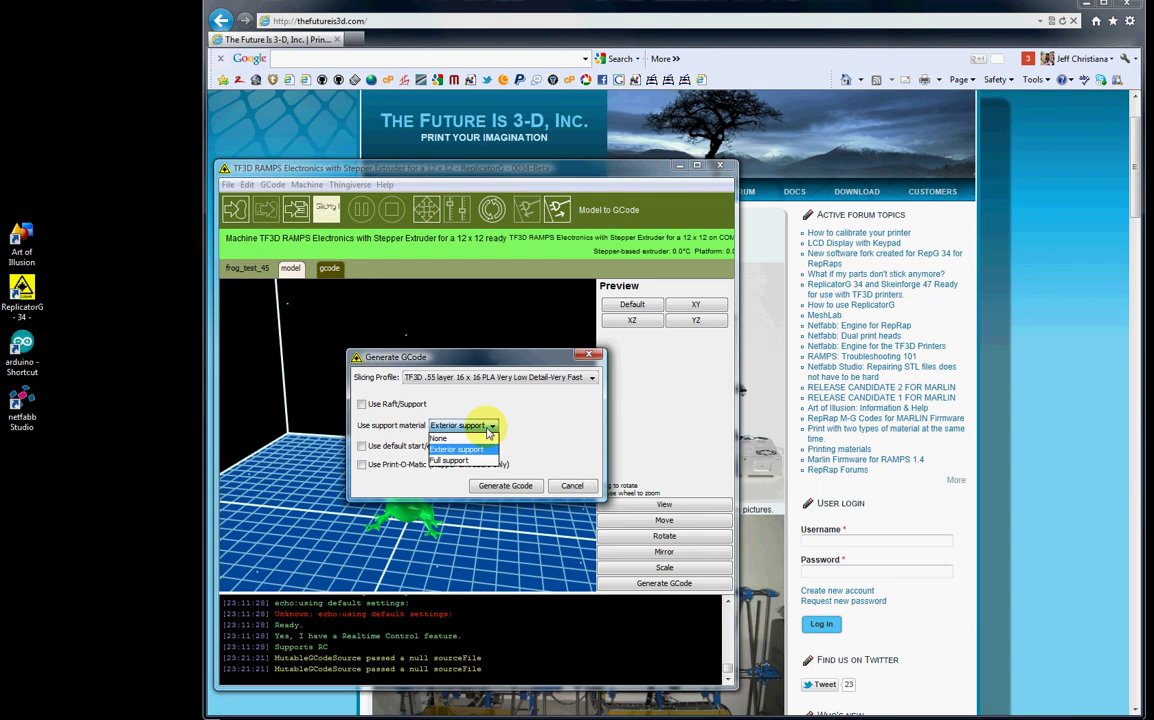
click(440, 438)
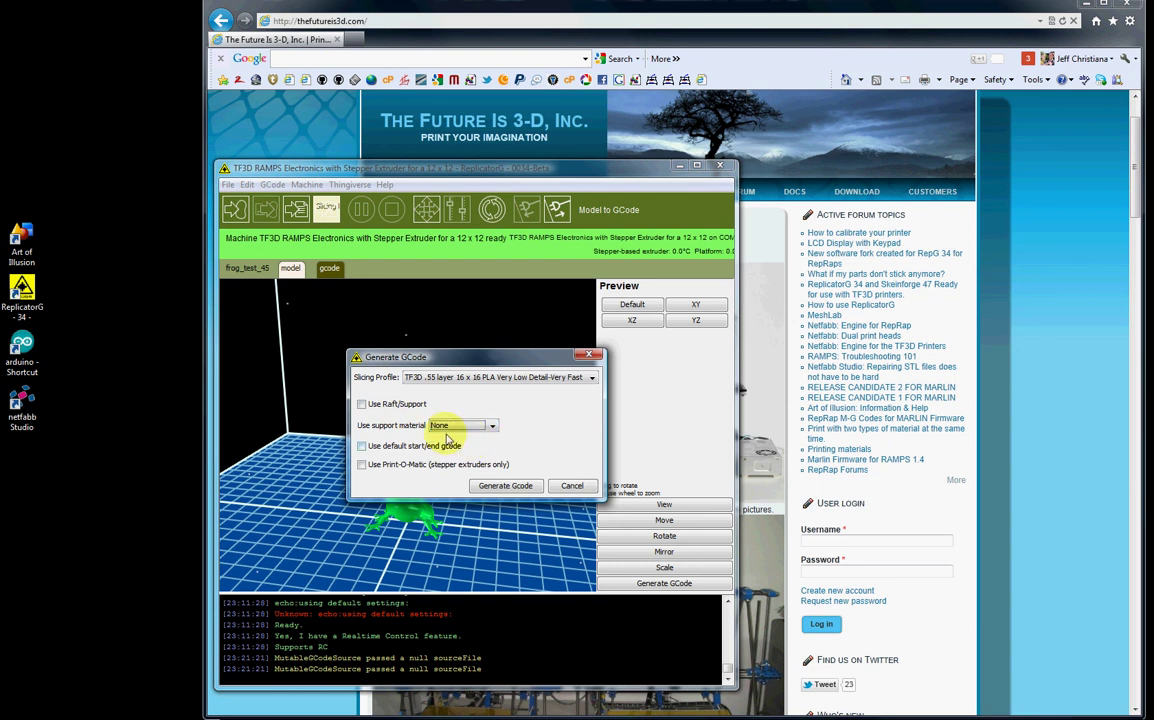
click(362, 447)
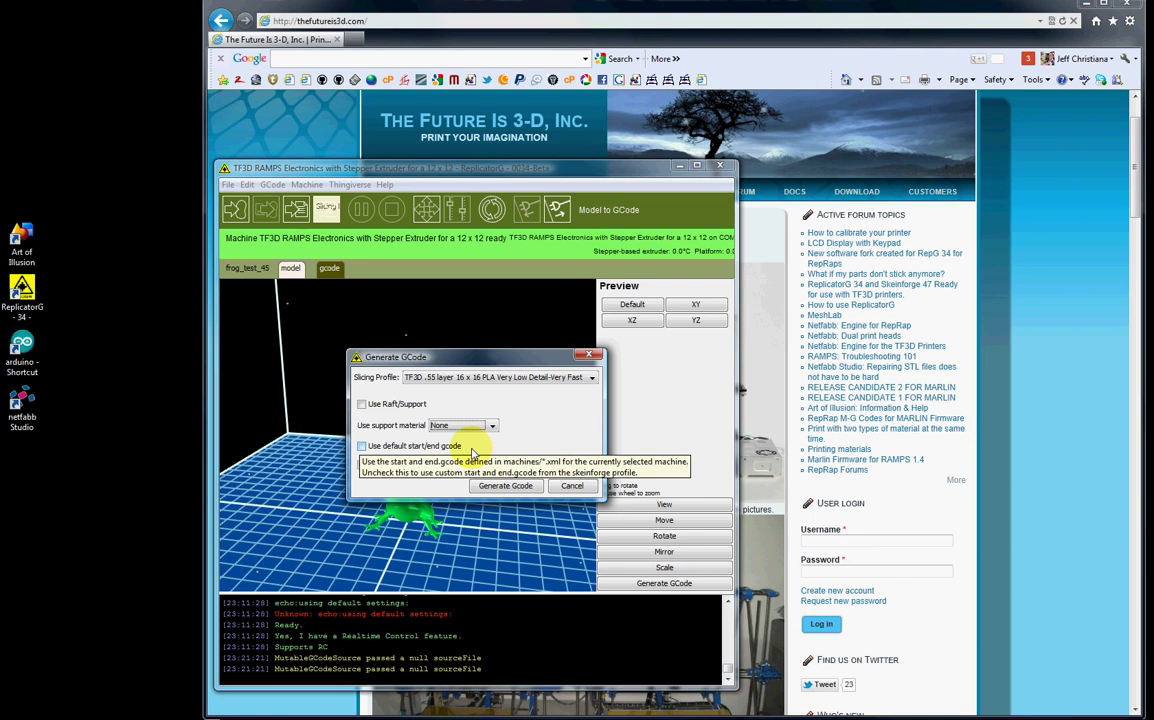
click(554, 437)
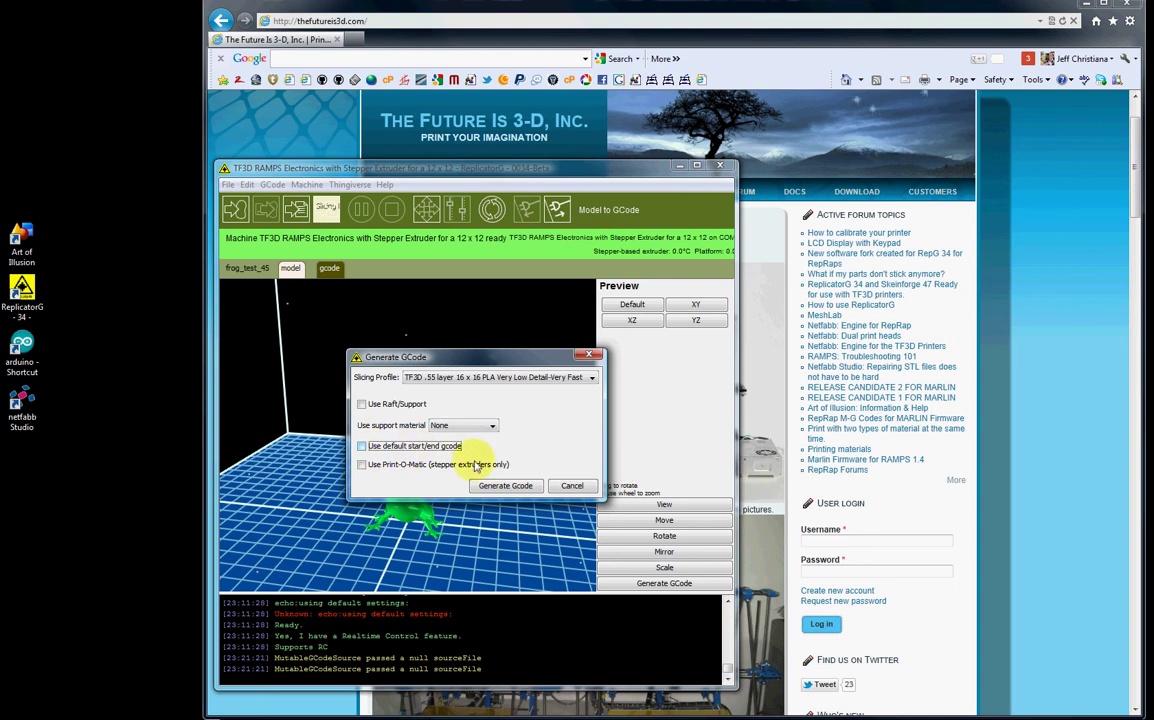
Enable Print-O-Matic and browse the slicing profiles for the Print-O-Matic entries without choosing one
click(362, 464)
drag(467, 349, 467, 308)
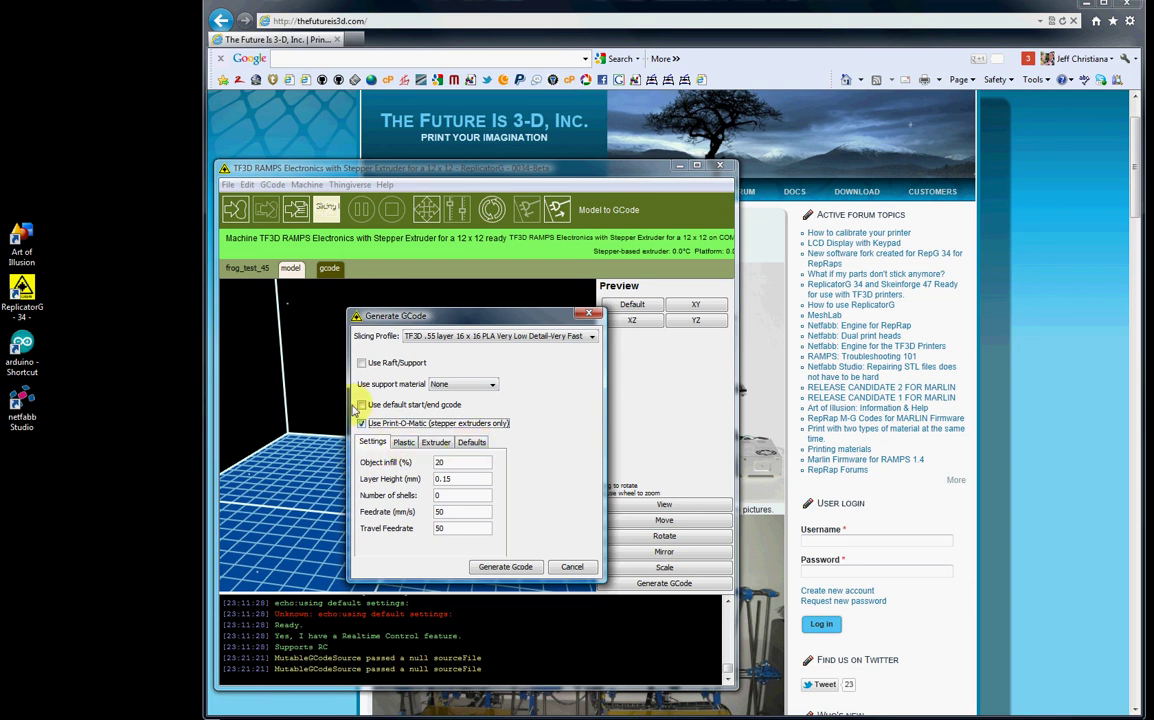
click(590, 336)
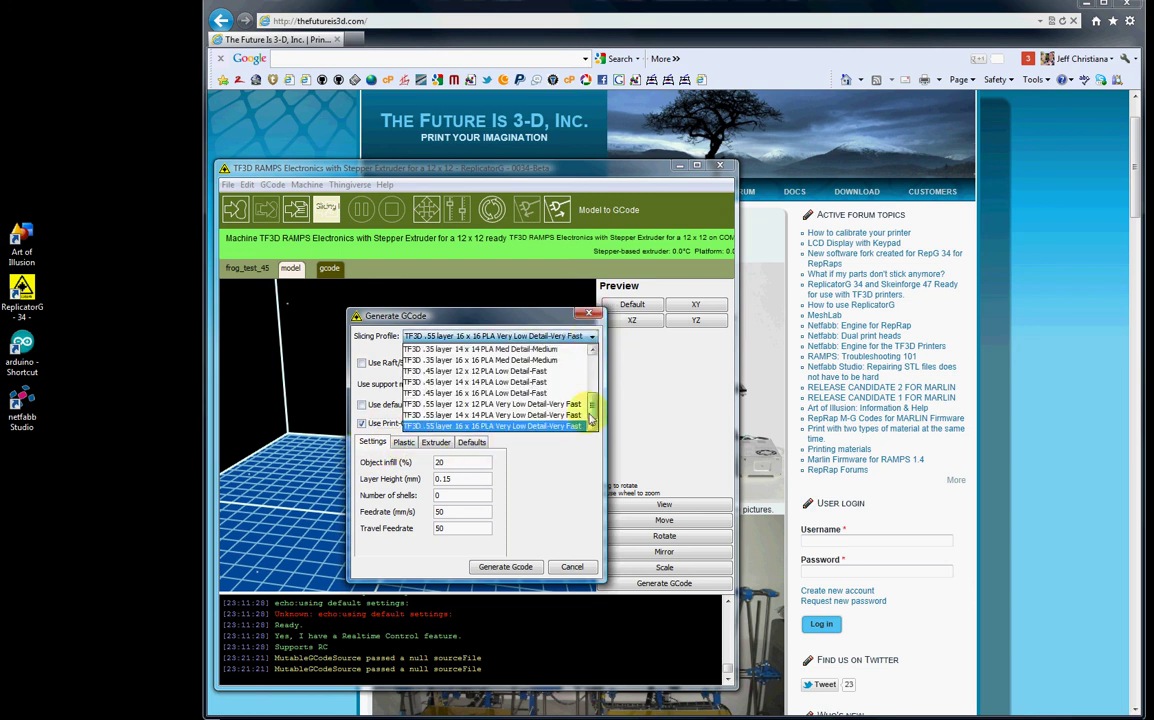
drag(591, 420, 590, 345)
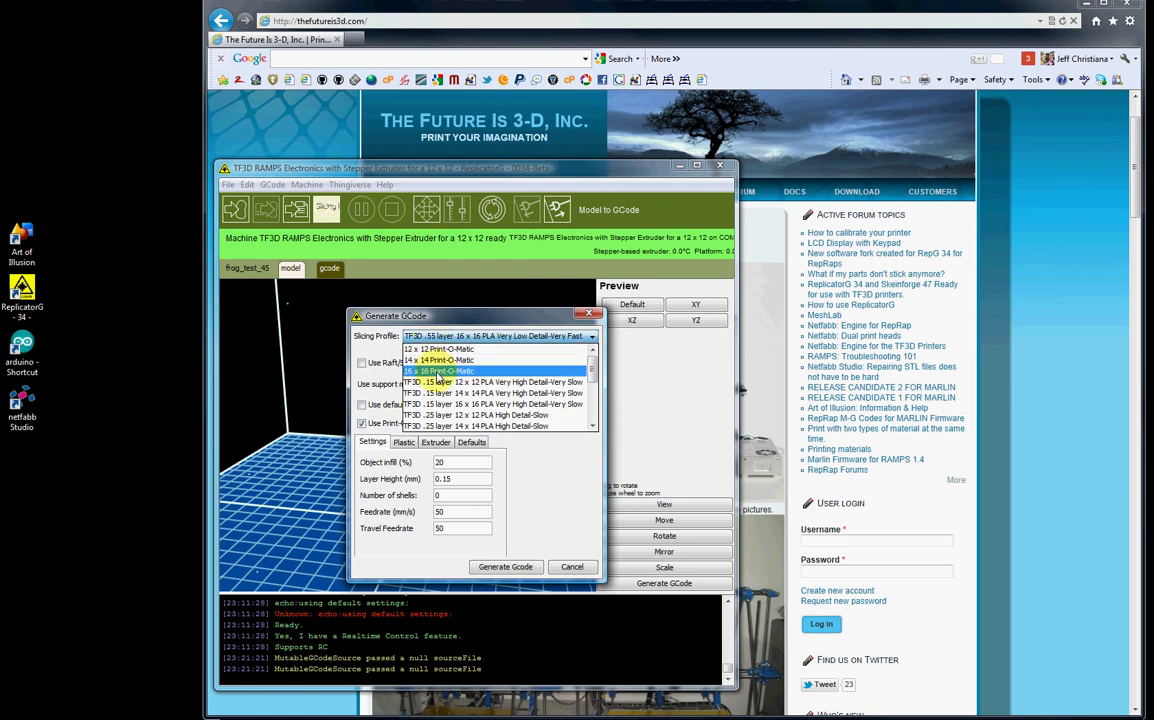
click(412, 312)
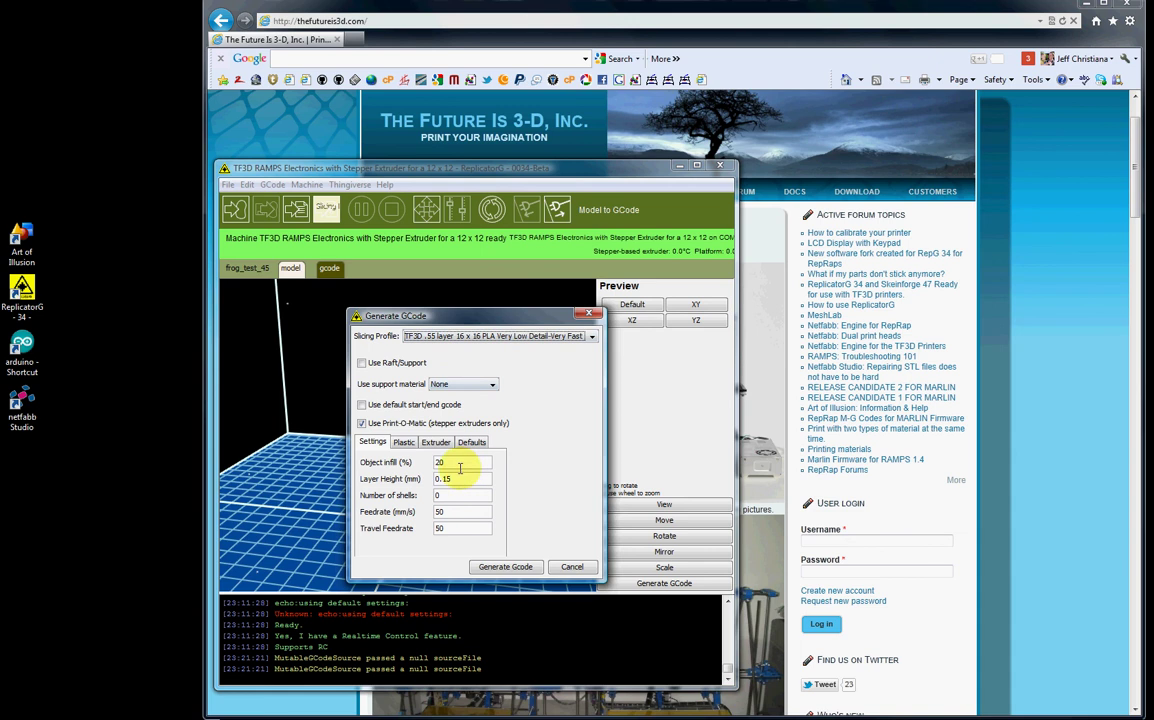
Review the Print-O-Matic settings, plastic, extruder and defaults options, and turn Print-O-Matic off
click(435, 442)
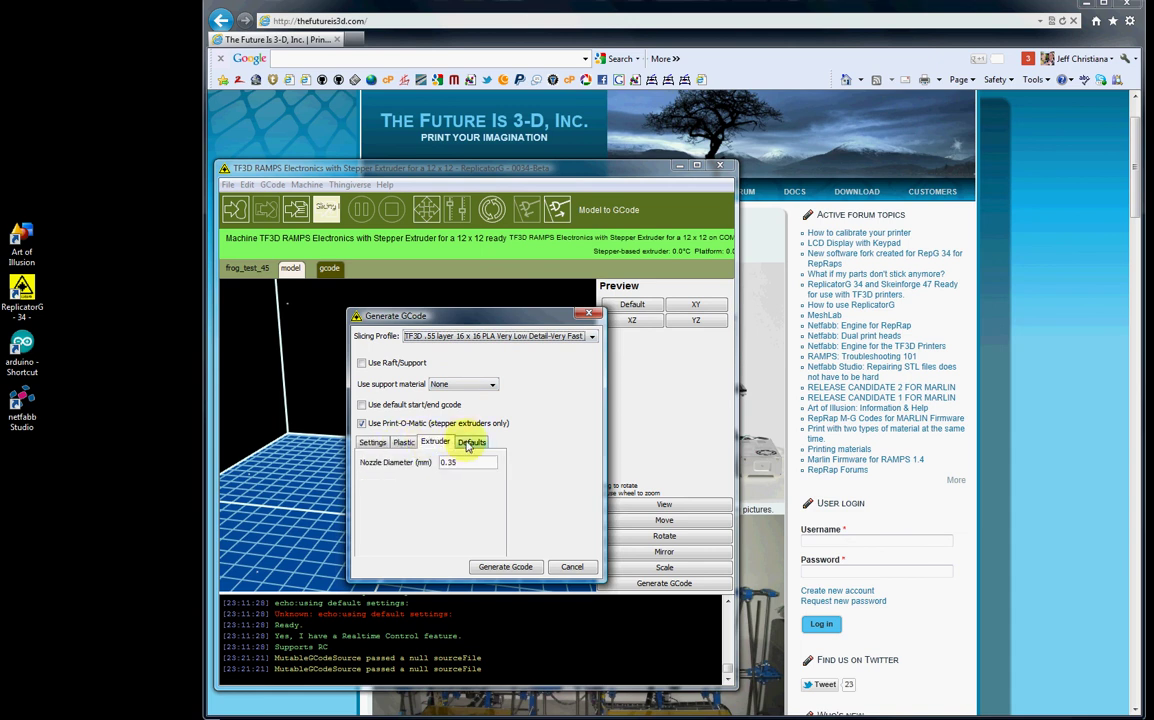
click(469, 442)
click(437, 460)
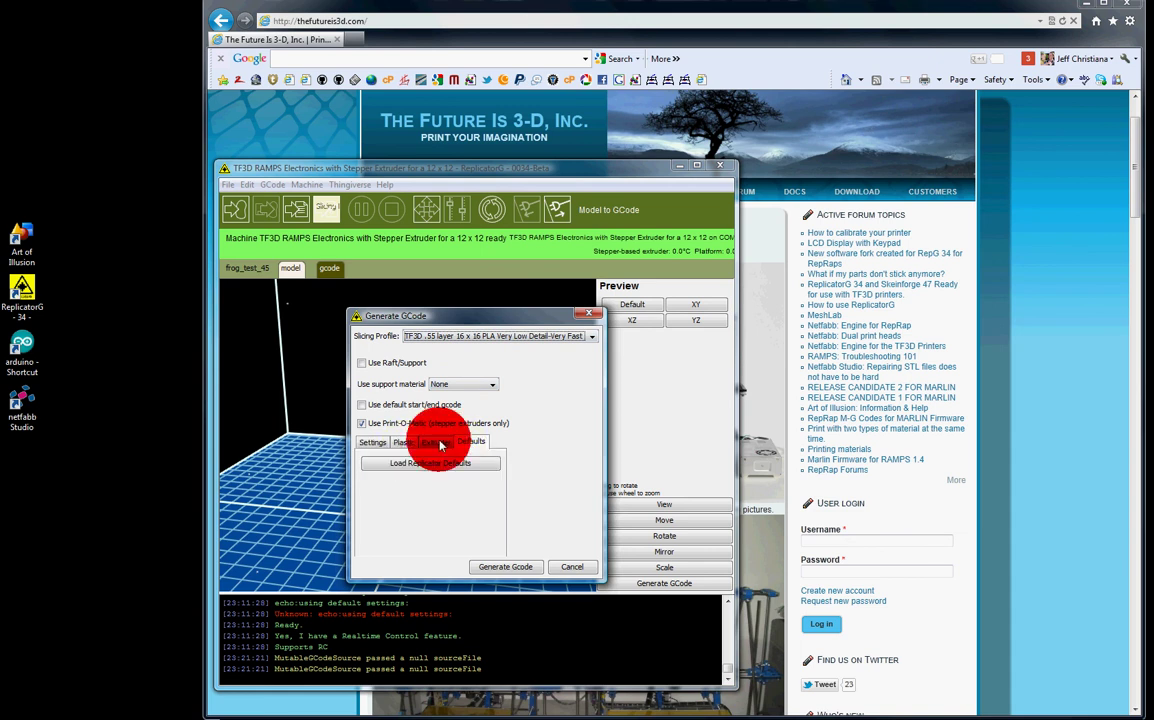
click(373, 442)
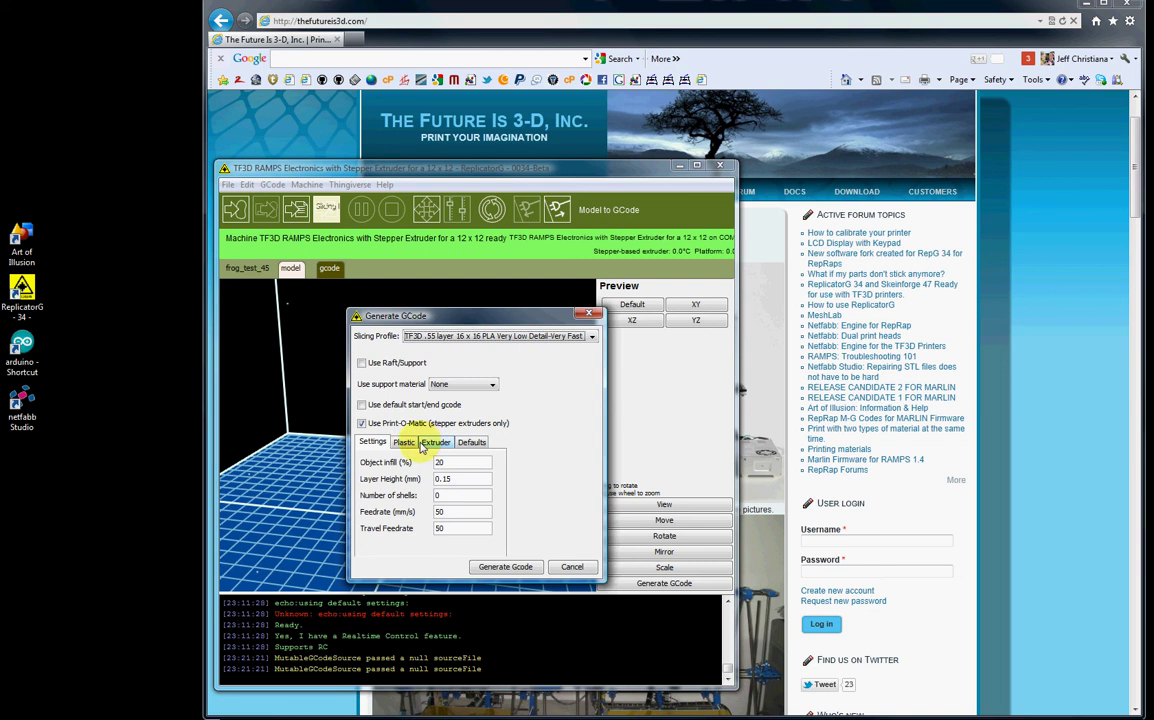
click(410, 442)
click(470, 444)
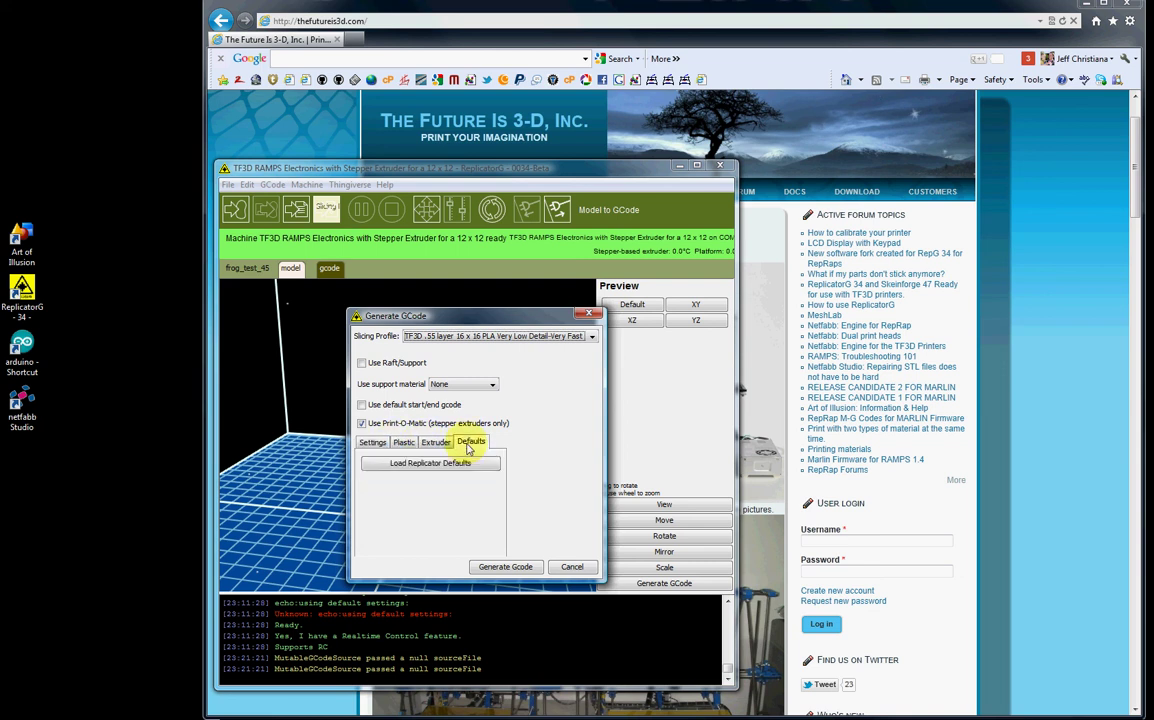
click(373, 443)
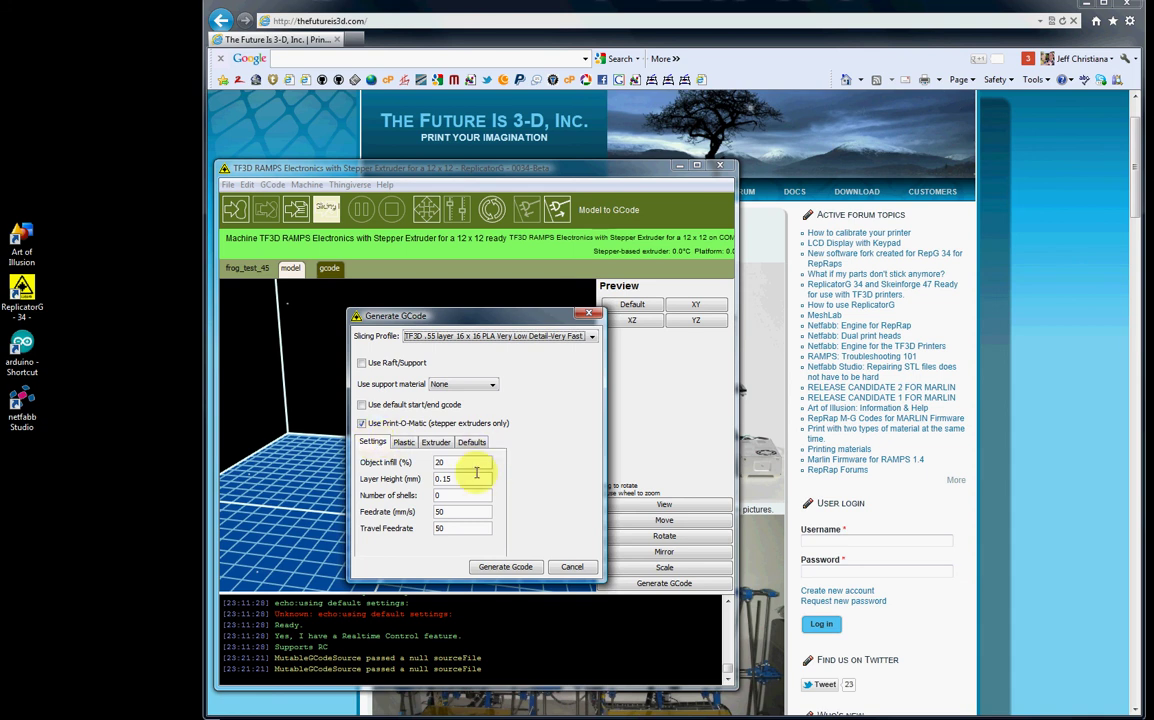
click(435, 442)
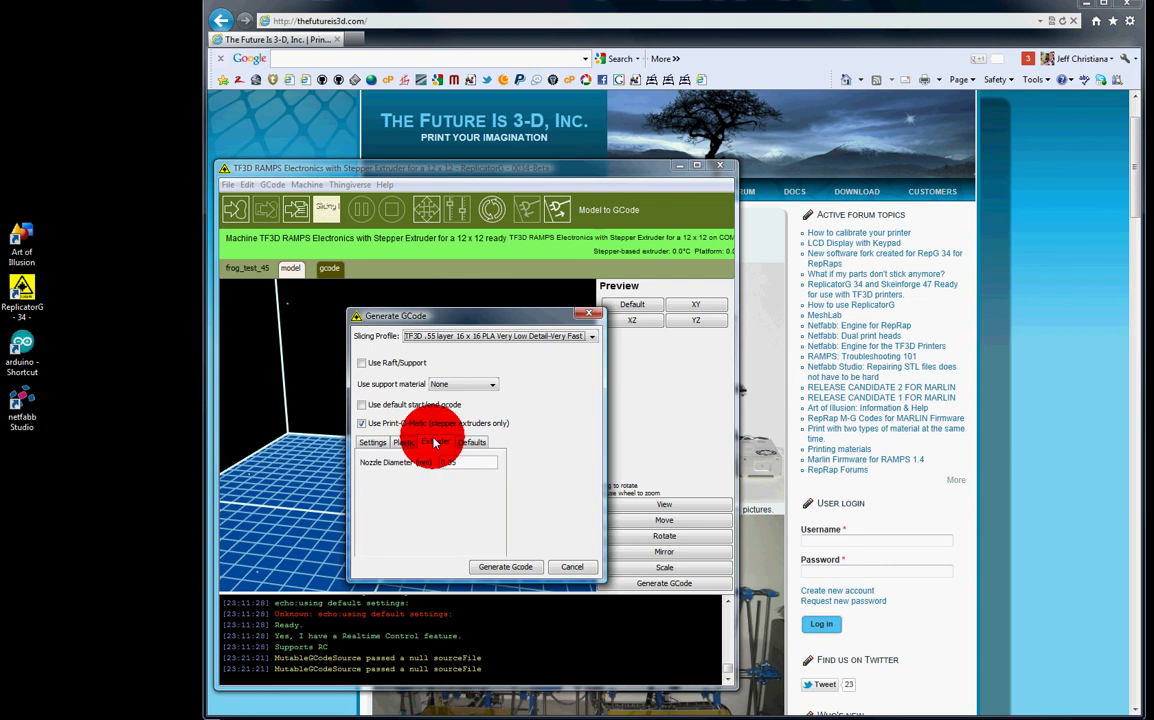
click(469, 442)
click(436, 442)
click(404, 443)
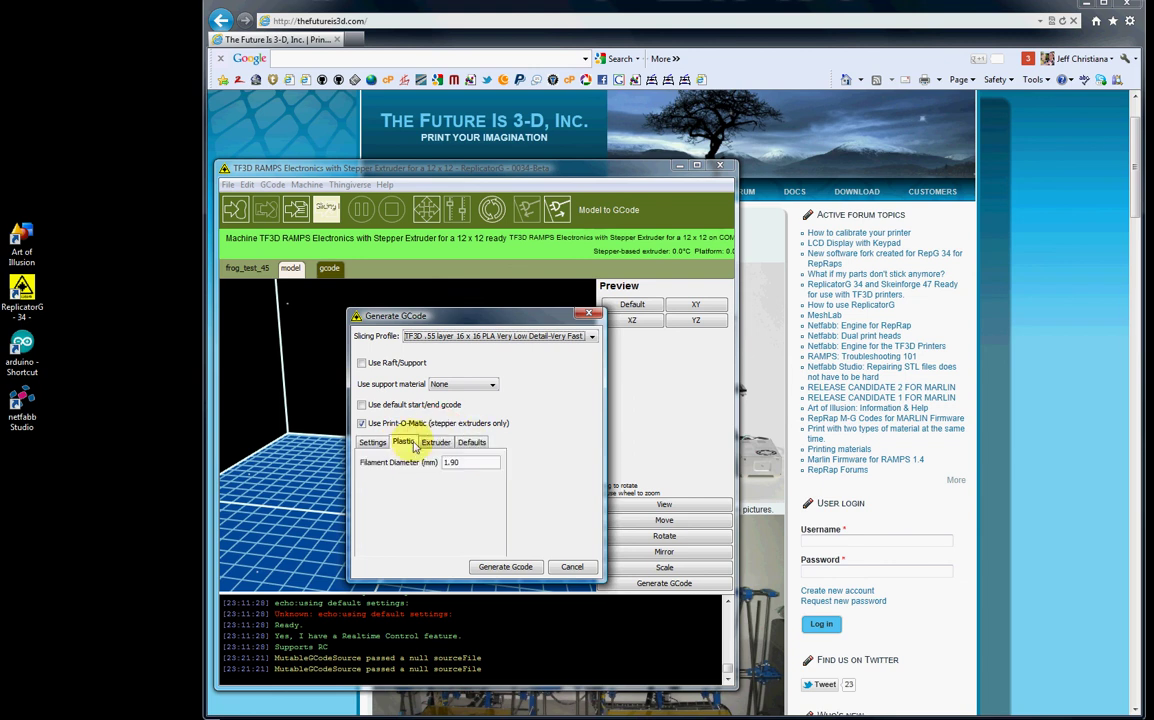
click(424, 442)
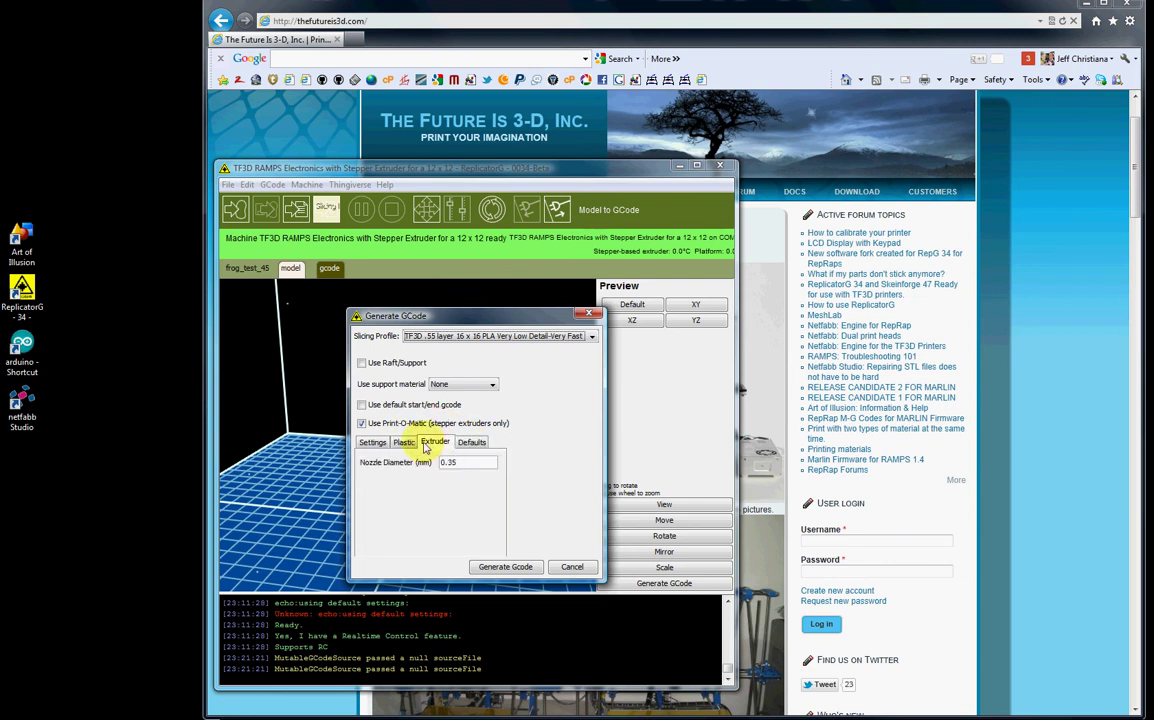
click(361, 423)
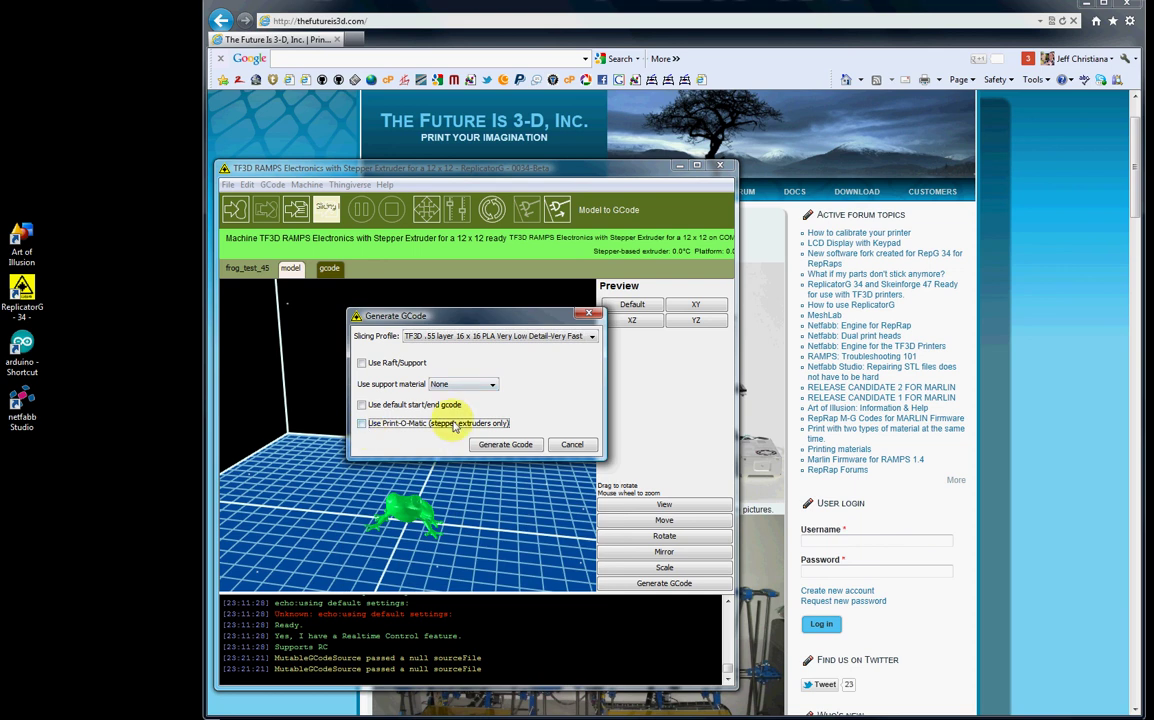
Generate the frog's G-code with the "TF3D .55 layer 16 x 16 PLA Very Low Detail-Very Fast" profile
click(591, 338)
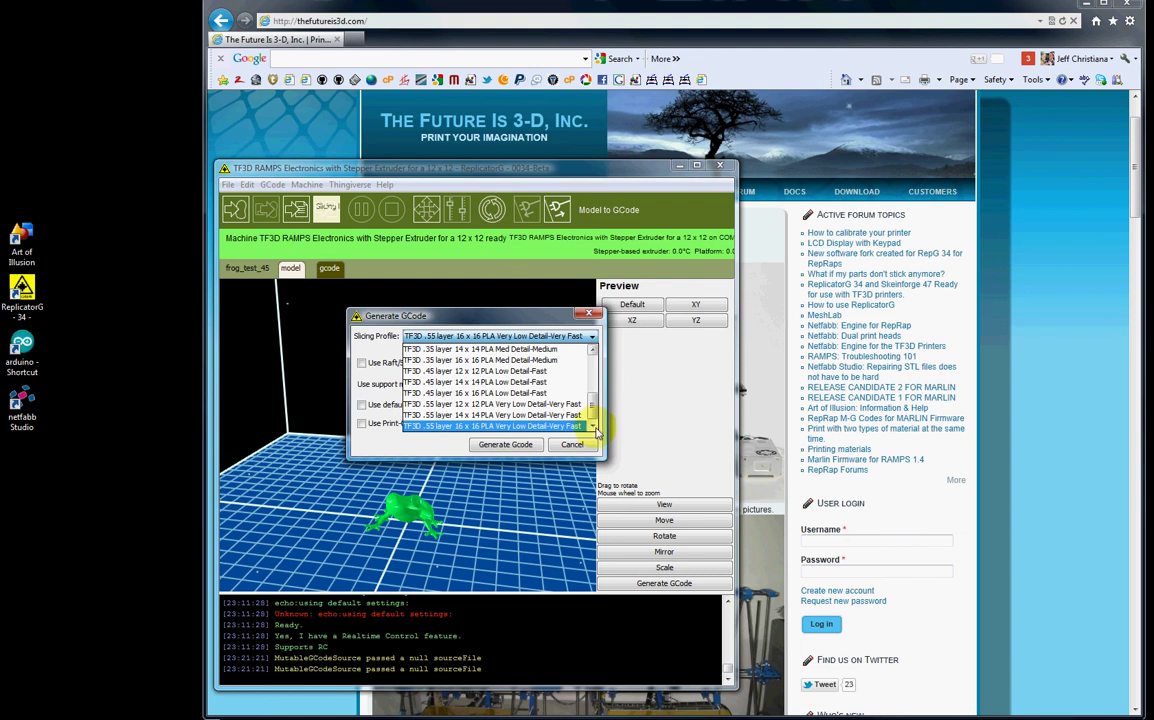
click(465, 427)
click(505, 446)
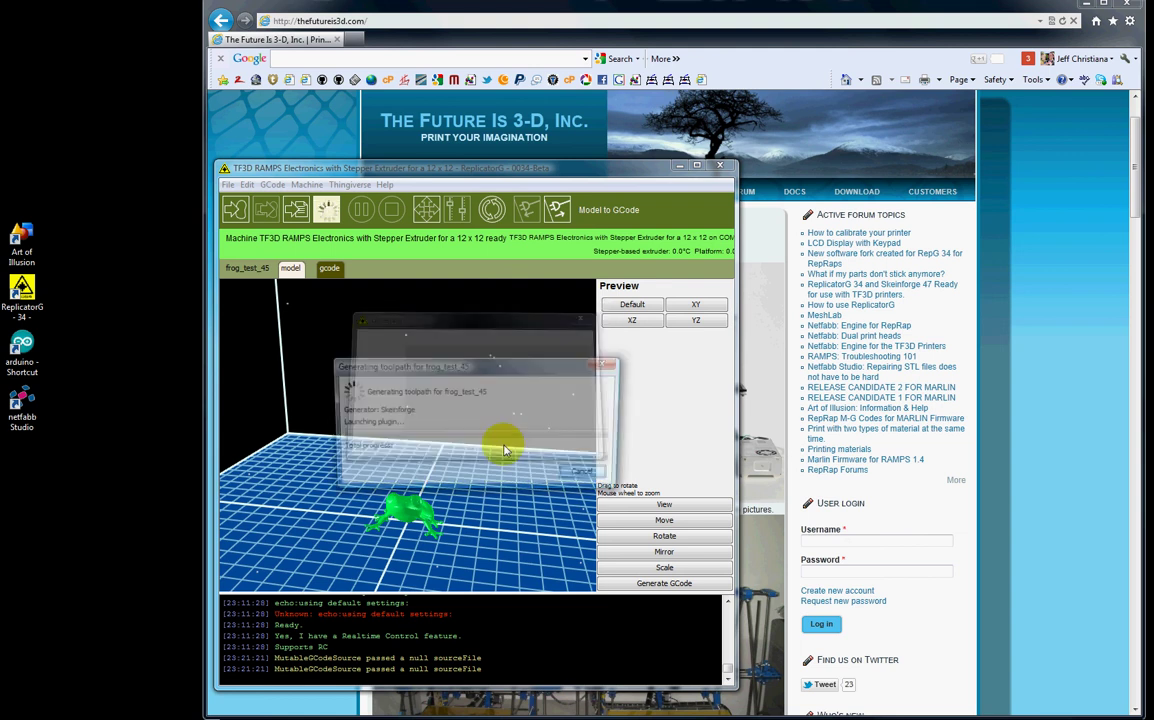
drag(451, 385, 435, 476)
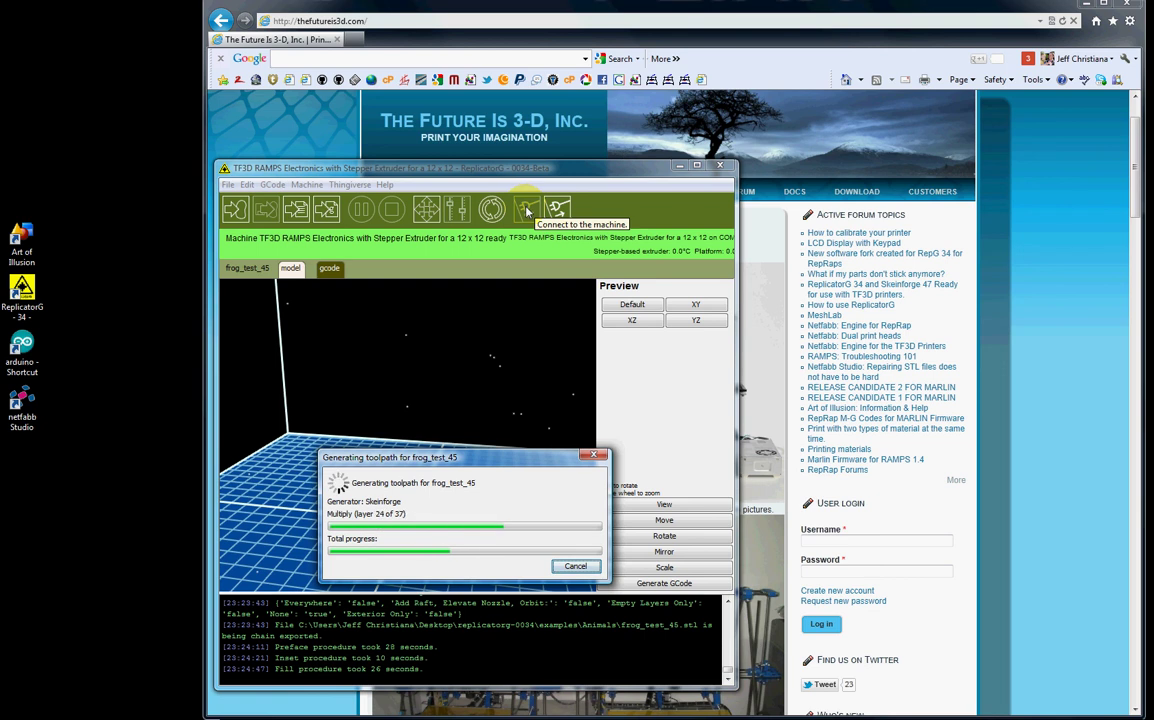
Disconnect the printer and reconnect it while the toolpath is generating
click(558, 209)
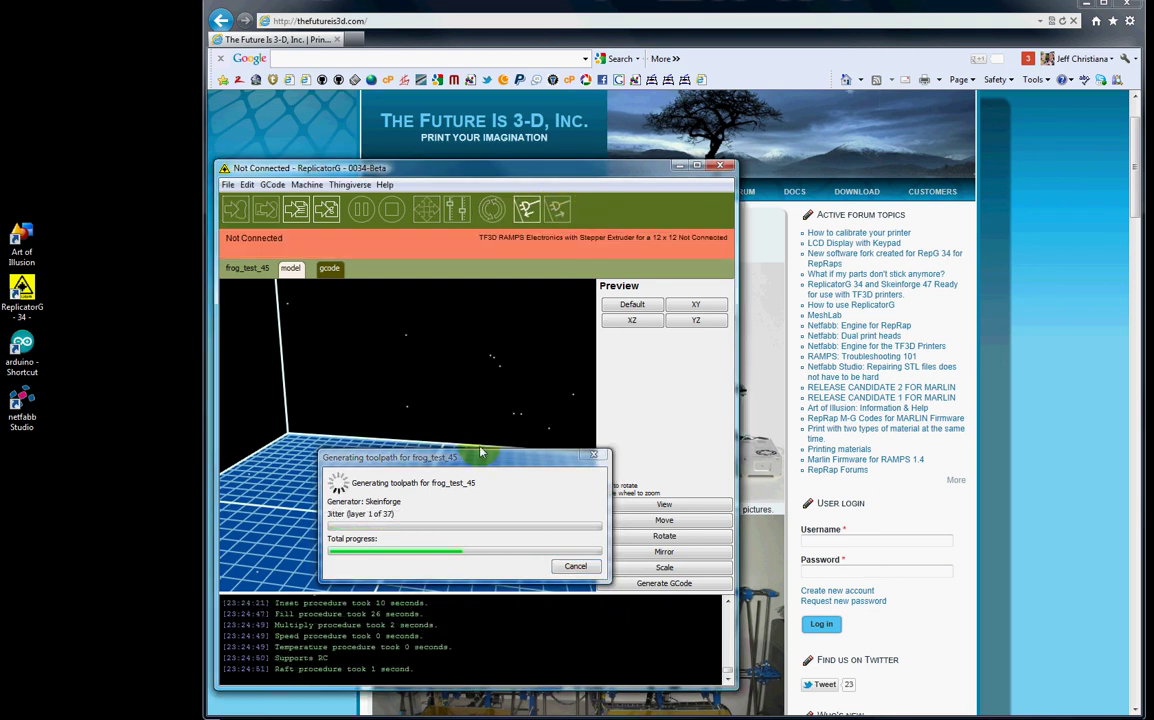
click(528, 212)
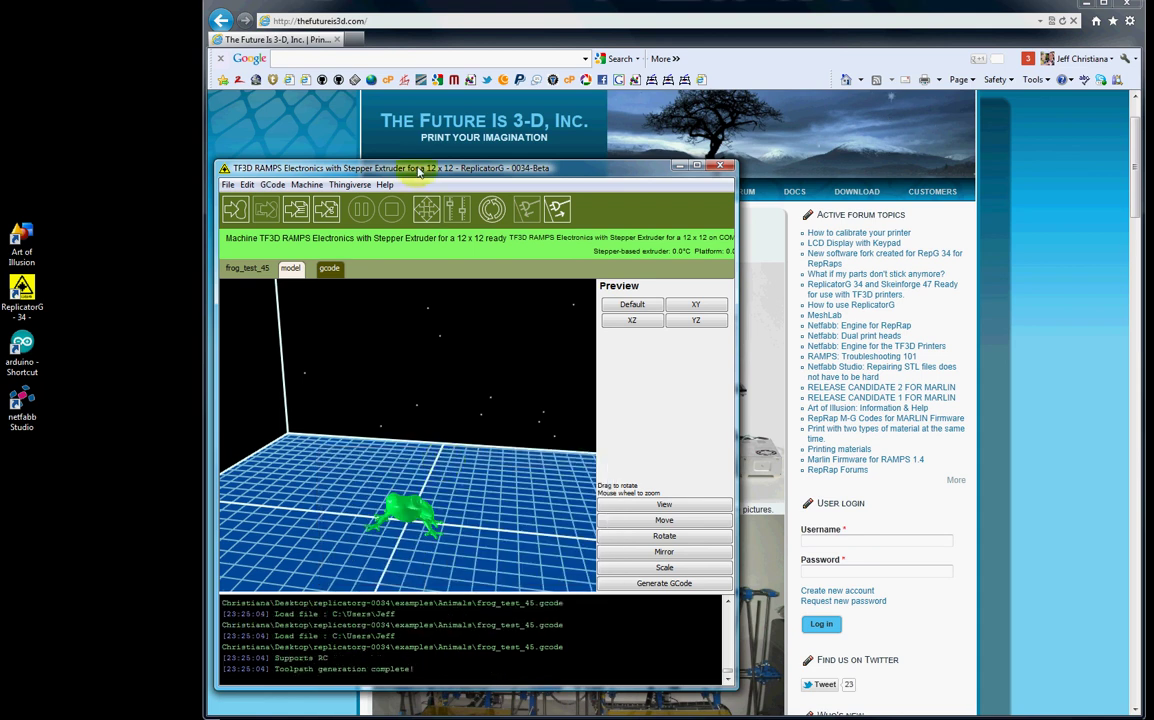
Examine the start and end sections of the frog's generated G-code, then return to the model view
drag(418, 171, 408, 167)
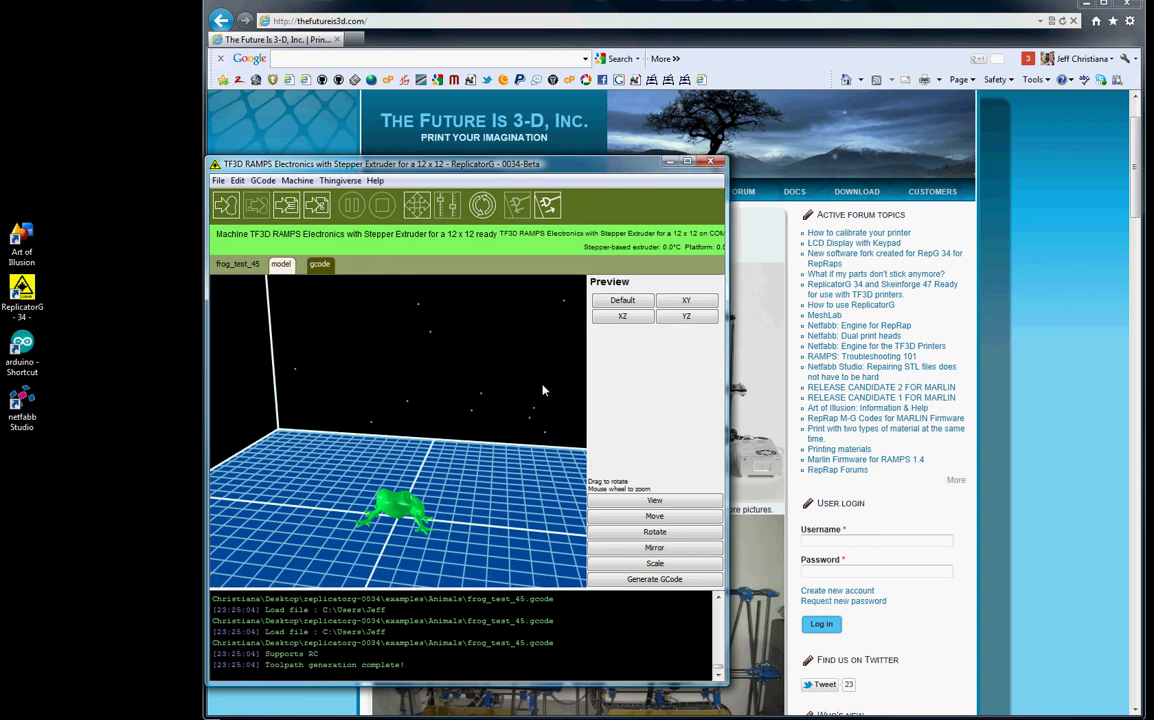
click(319, 265)
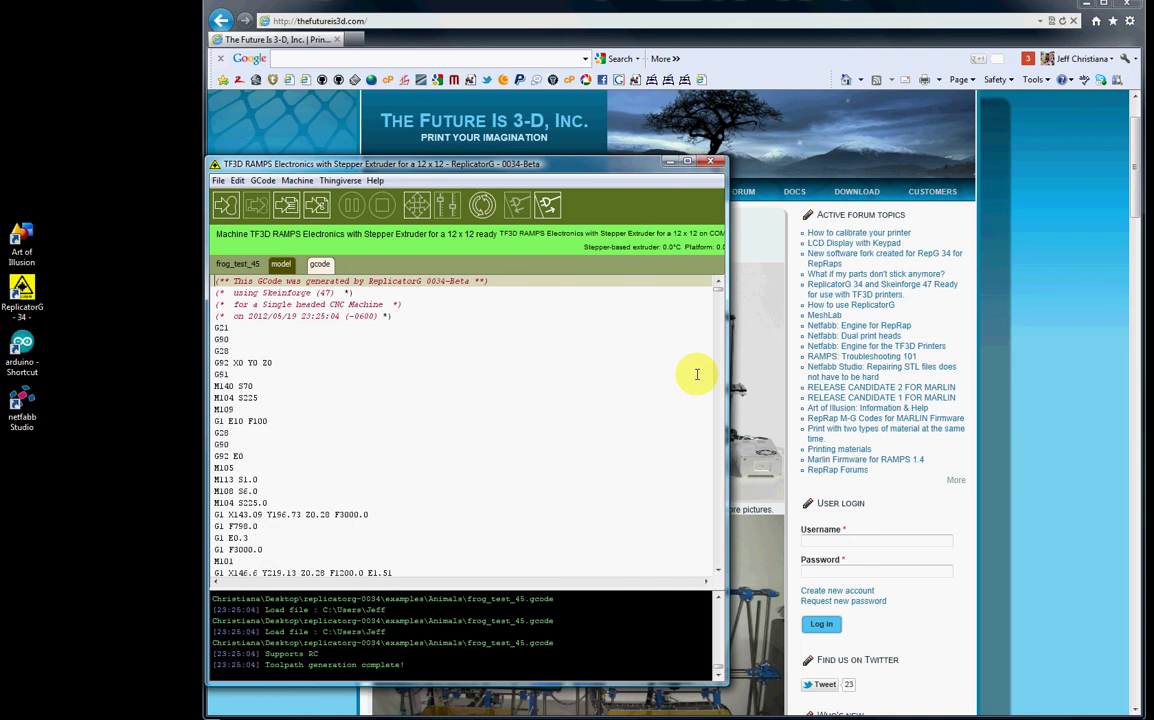
drag(717, 289, 716, 596)
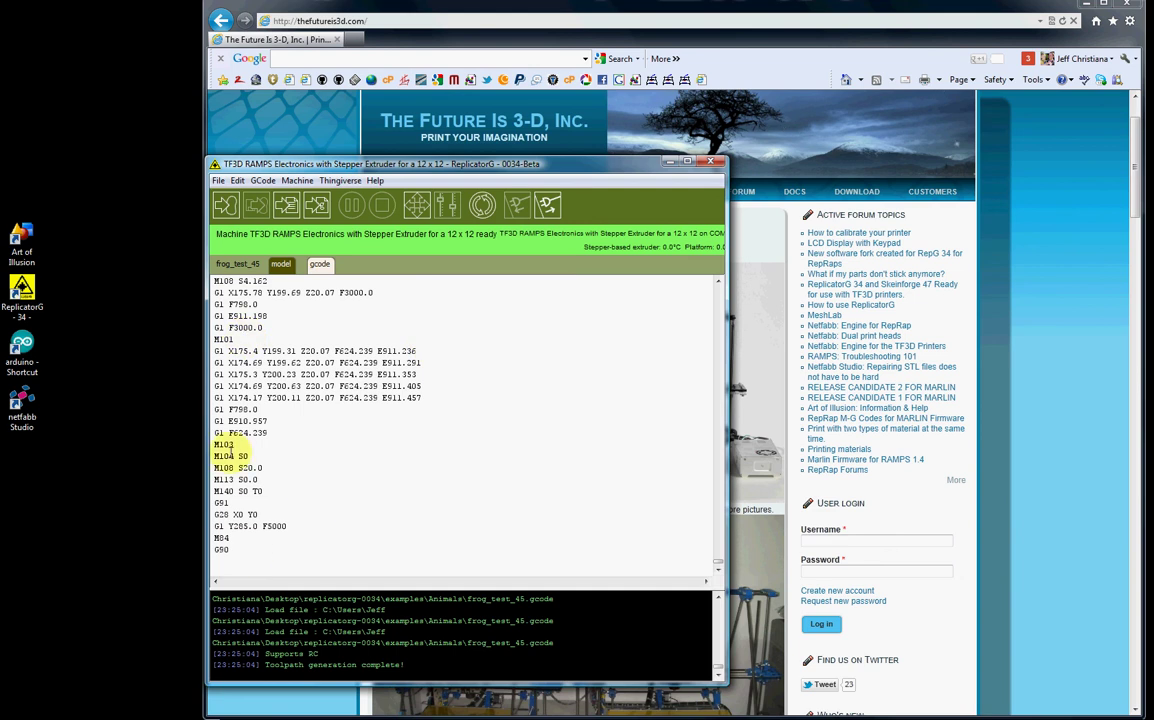
drag(222, 421, 265, 549)
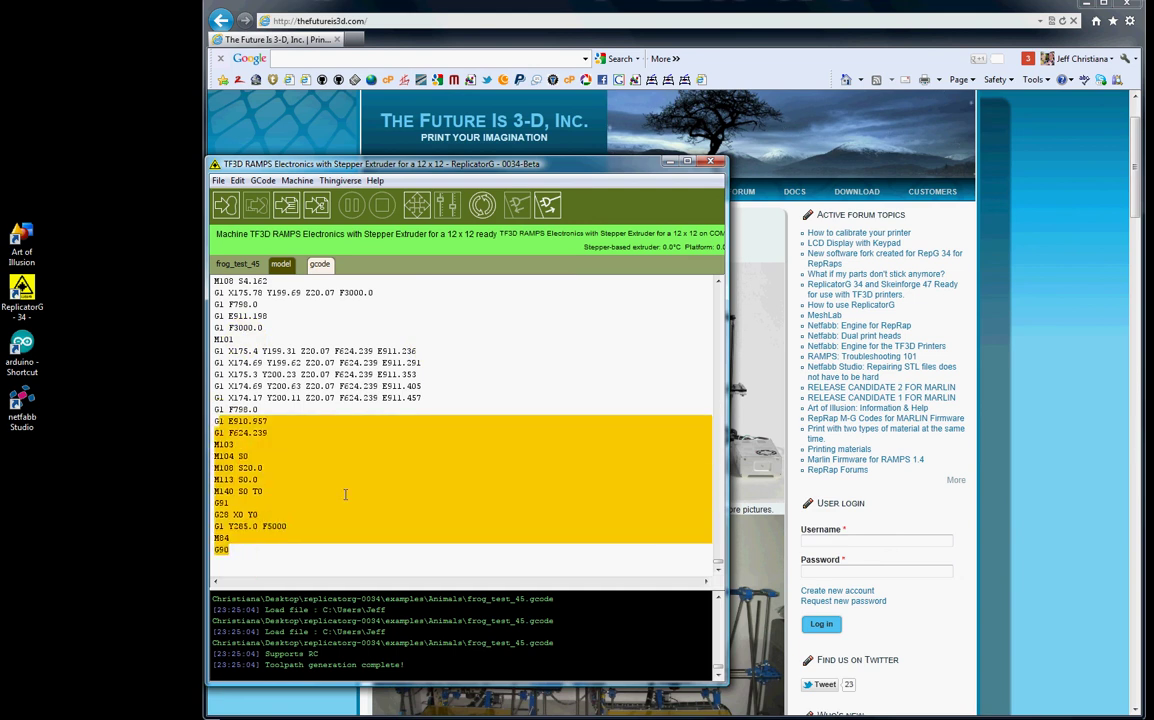
drag(719, 565, 716, 281)
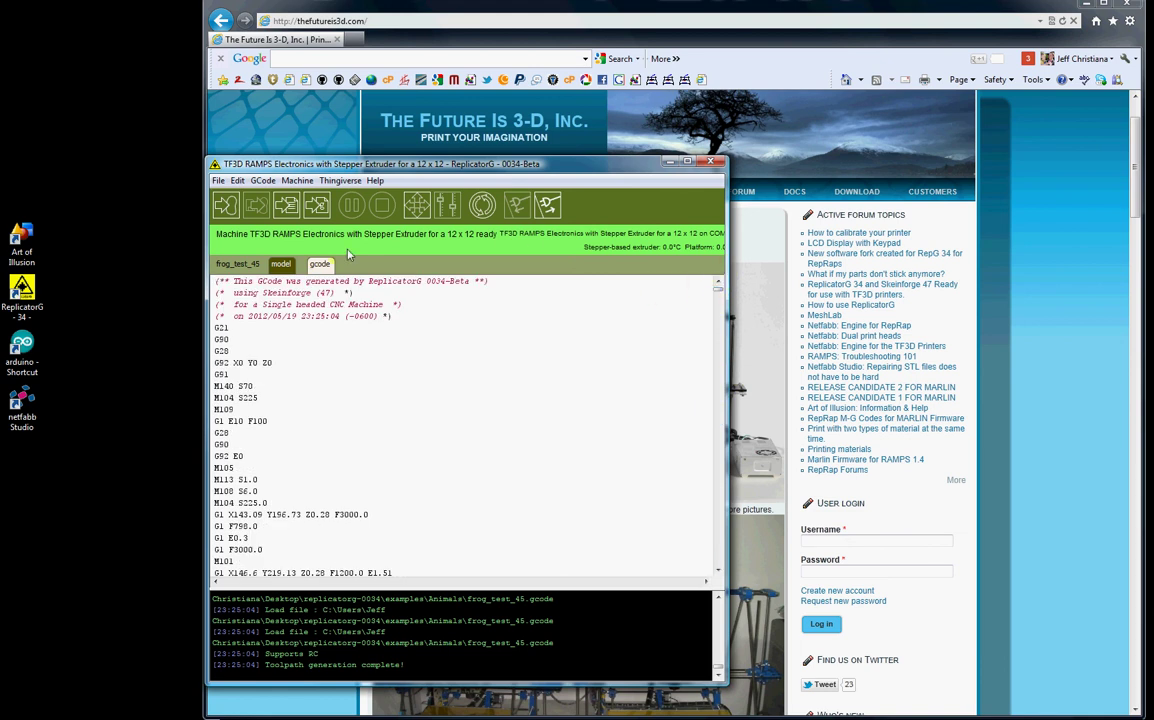
click(281, 263)
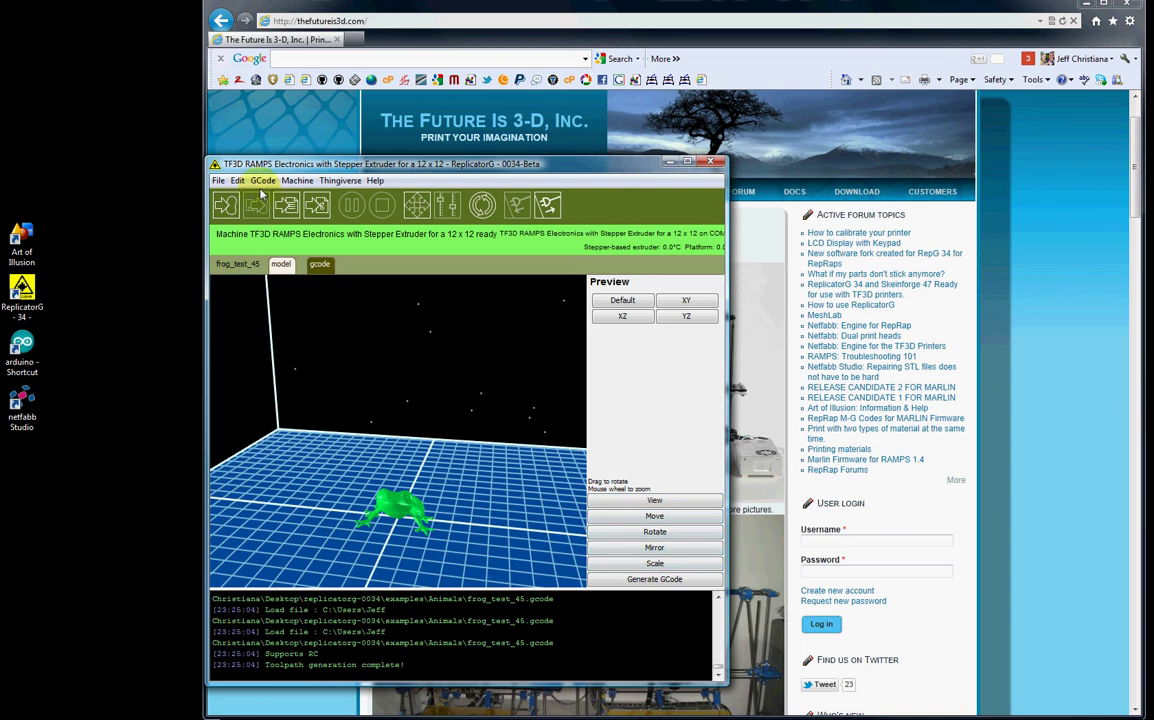
drag(281, 157, 273, 157)
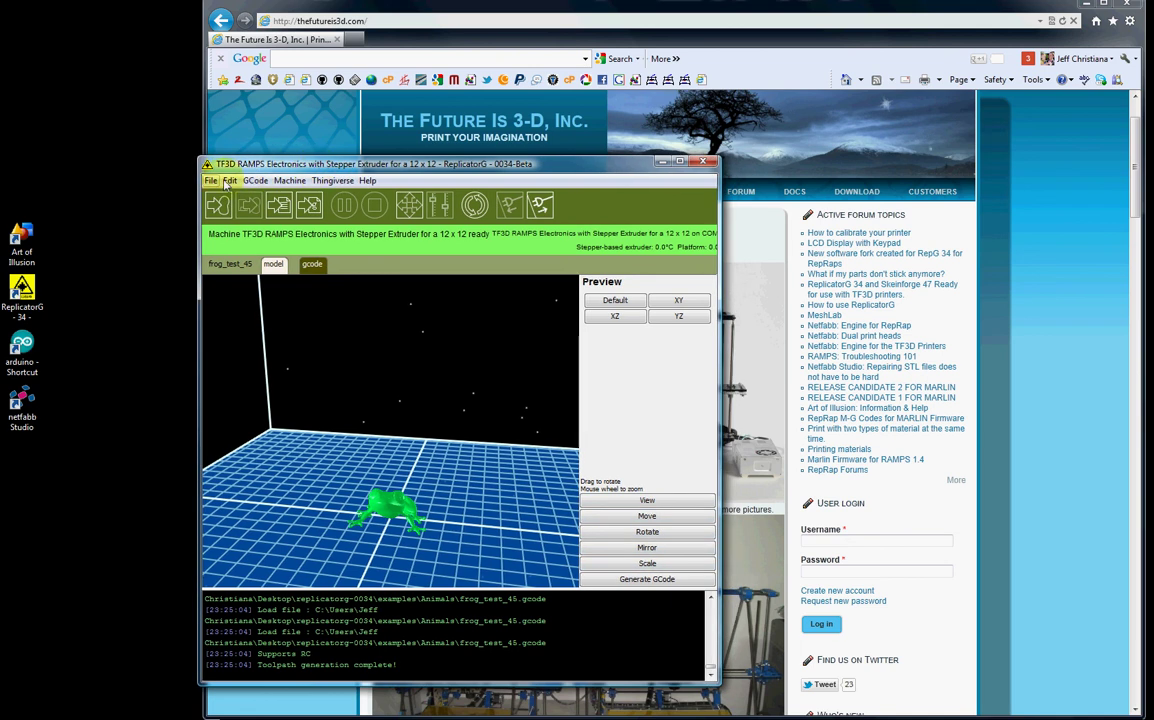